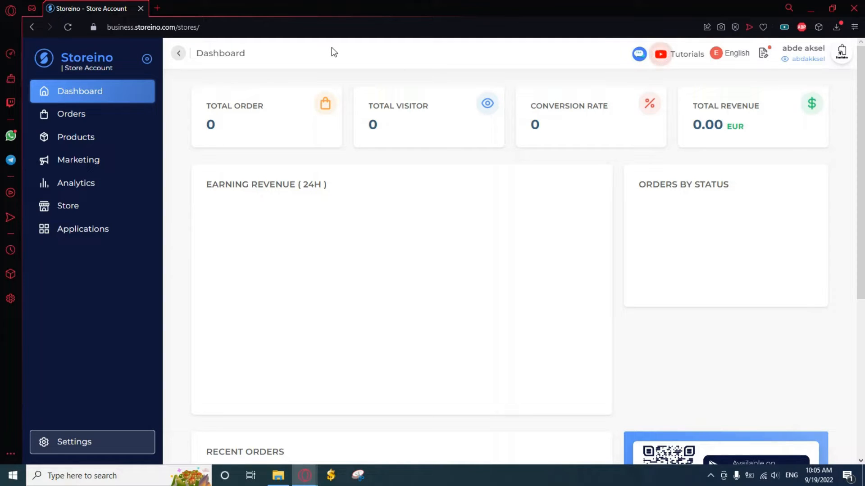
Step: Open the store's checkout settings and collapse the customer first name field's options
left_click(84, 444)
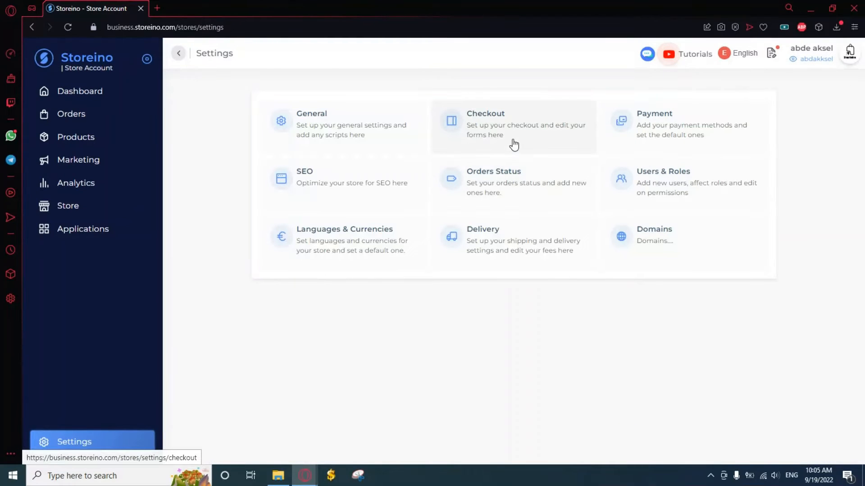
left_click(514, 142)
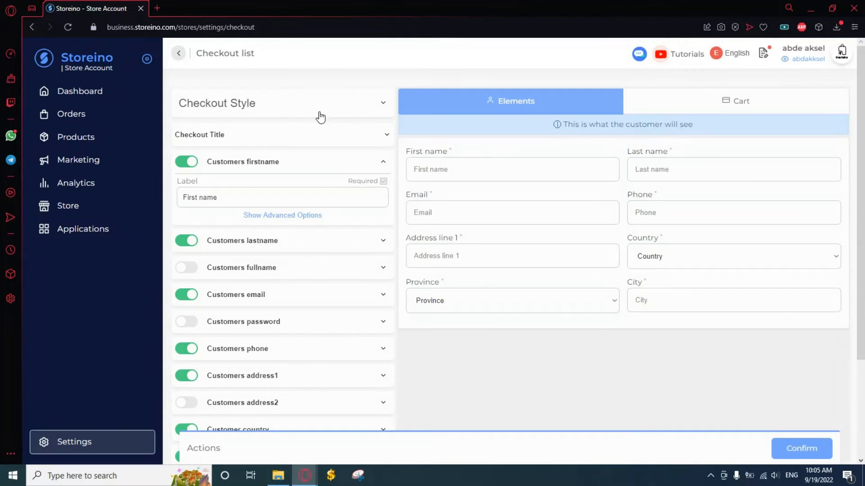
left_click(307, 167)
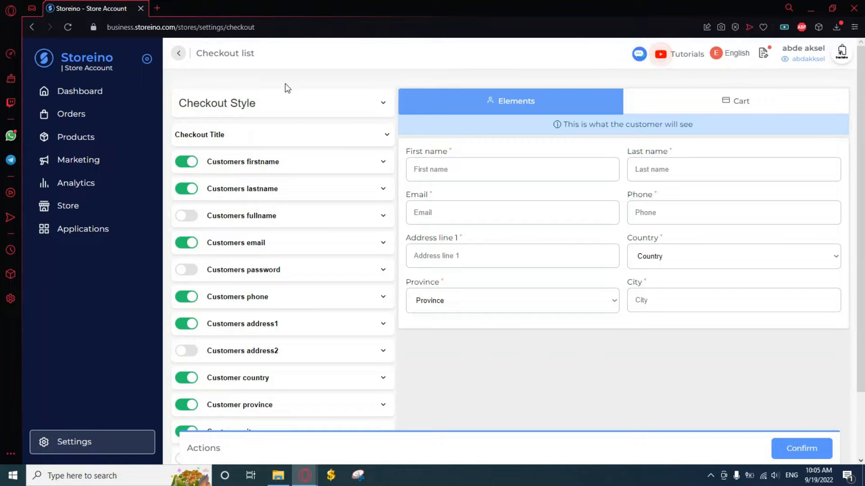
Step: Try the black, yellow and pink checkout style presets, and return to the white preset with the green Buy Now button
left_click(246, 107)
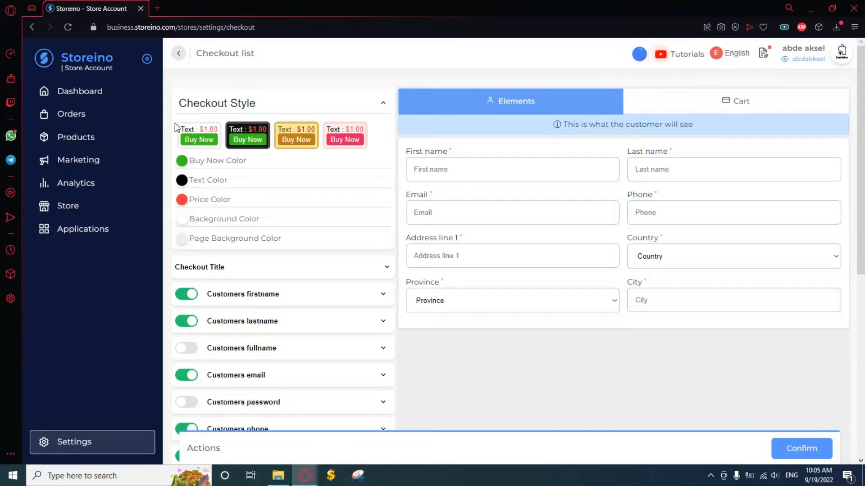
left_click(254, 136)
left_click(299, 140)
left_click(355, 136)
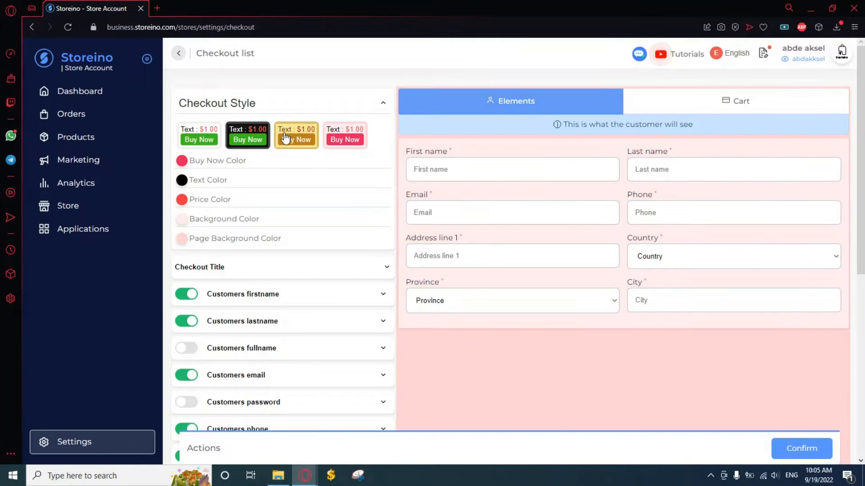
left_click(212, 137)
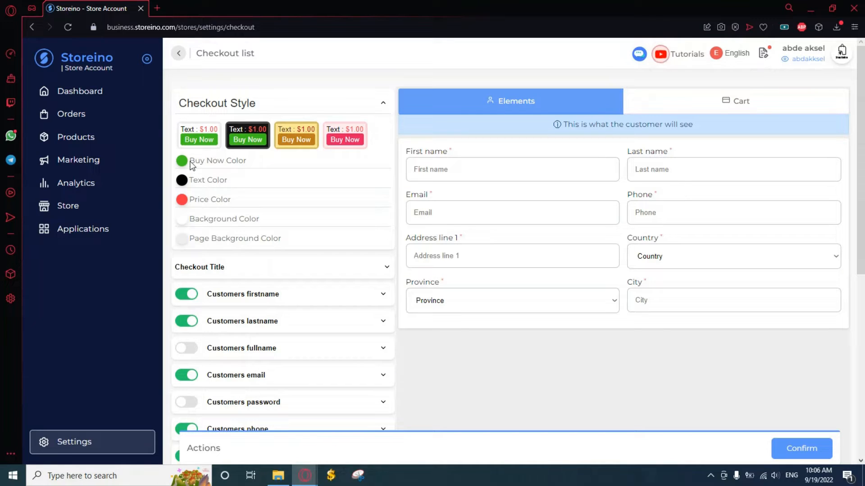
Step: Inspect the color picker for the Buy Now color and close the checkout style options
left_click(223, 163)
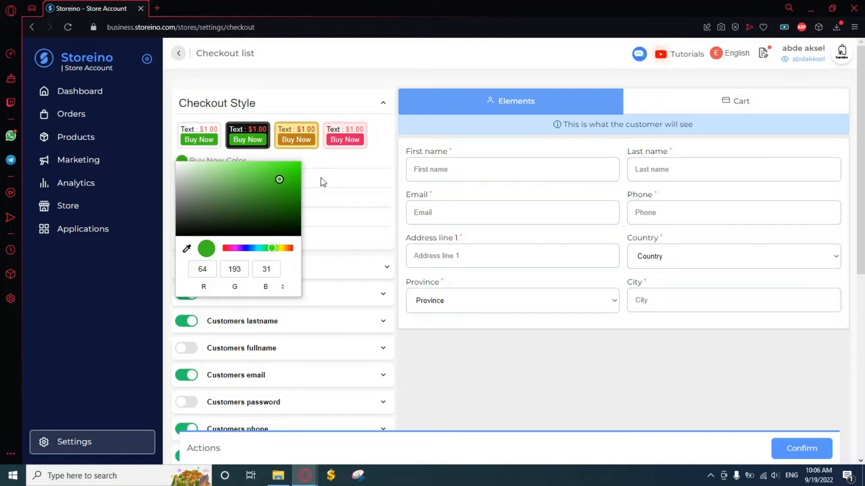
left_click(393, 154)
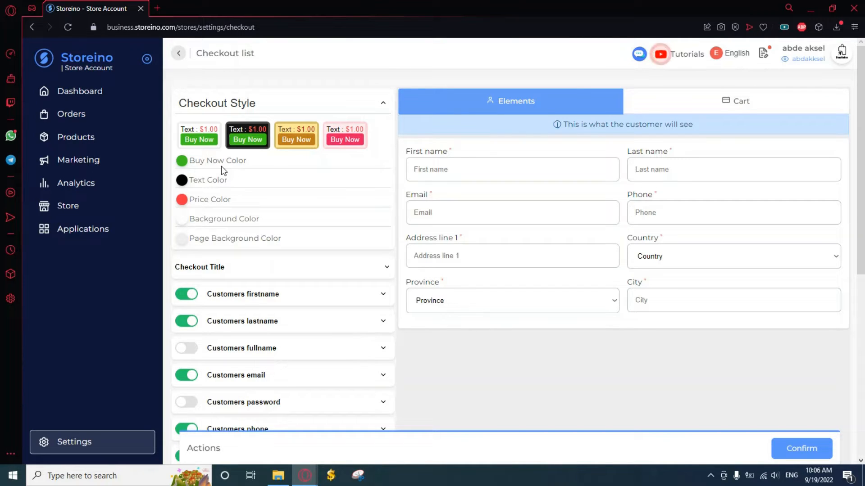
left_click(261, 108)
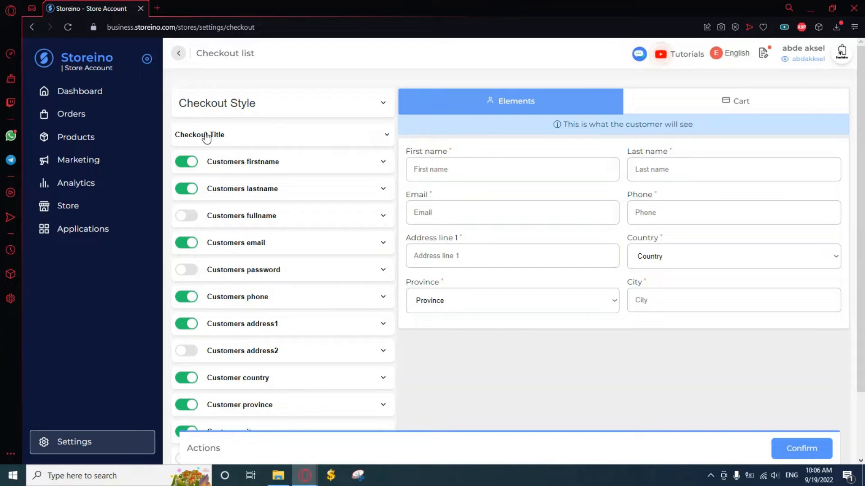
Step: Set the checkout title to "complete your purchase"
left_click(206, 136)
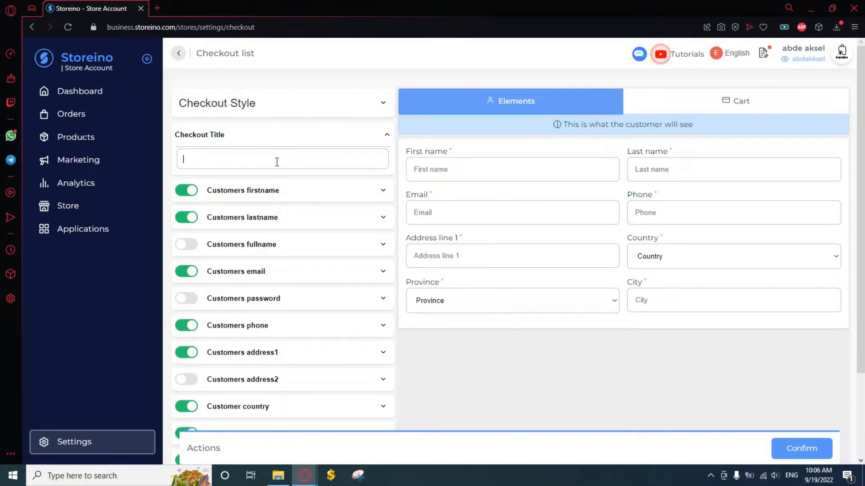
type("com")
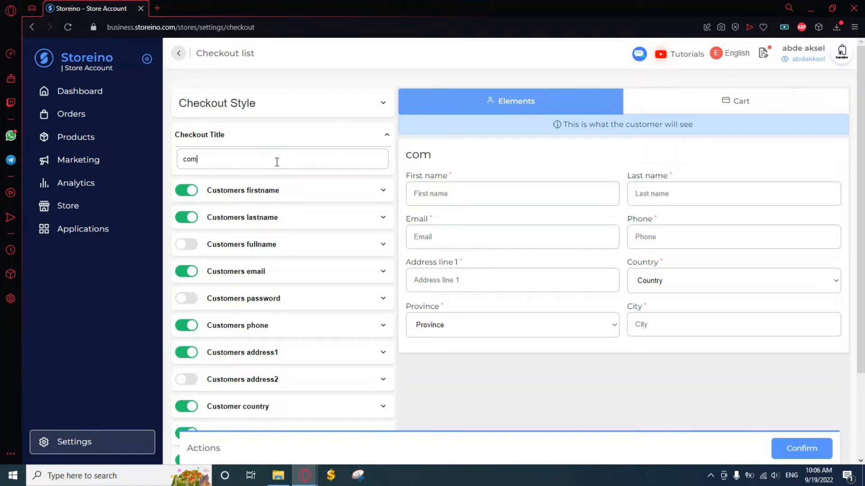
type("plete ")
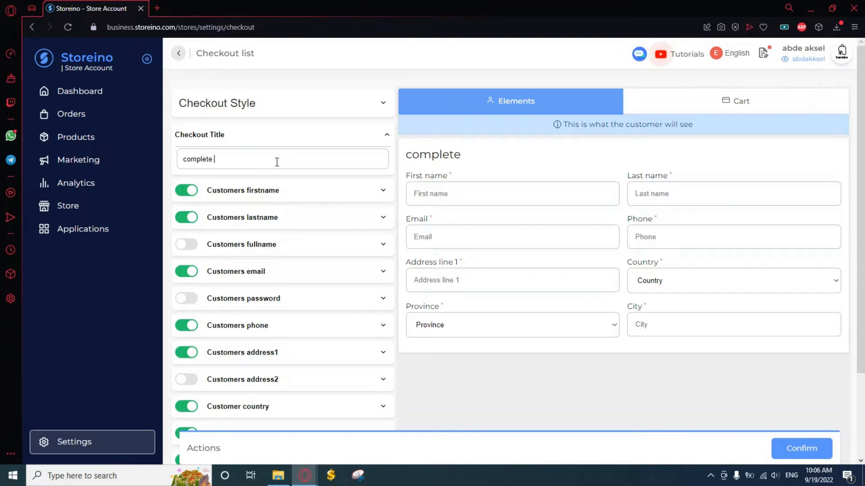
type("your purche\\]")
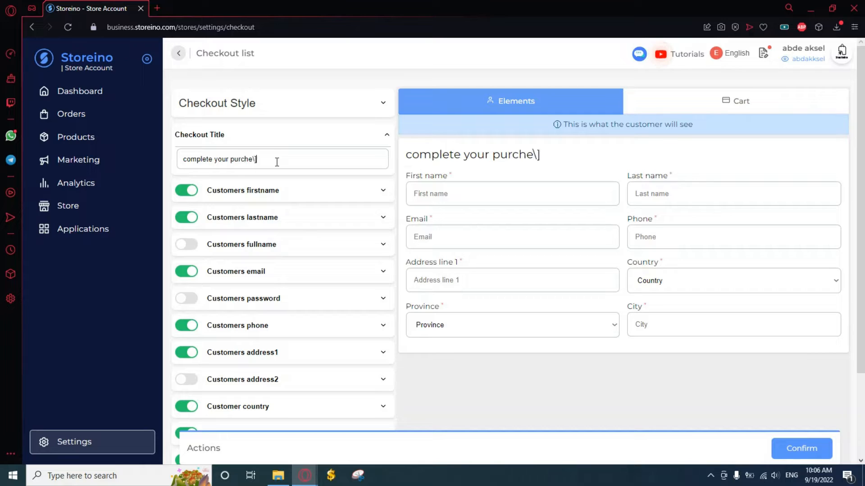
key("BackSpace")
key("BackSpace")
key("BackSpace")
type("ase")
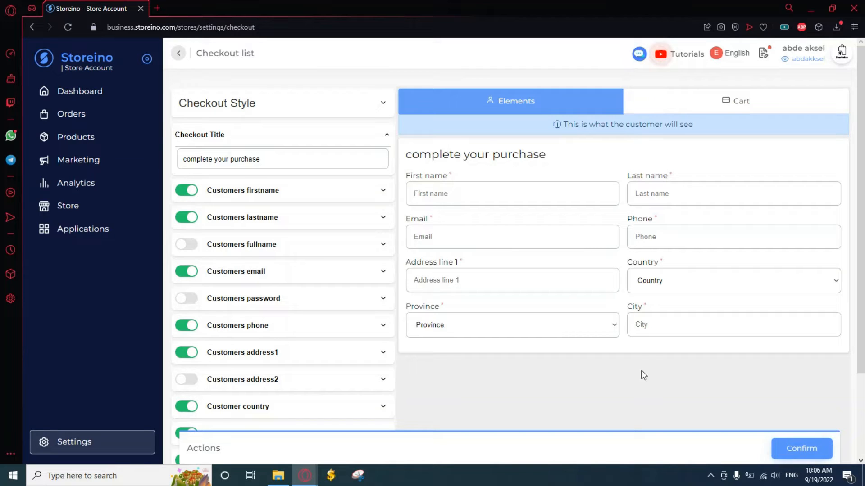
left_click(337, 134)
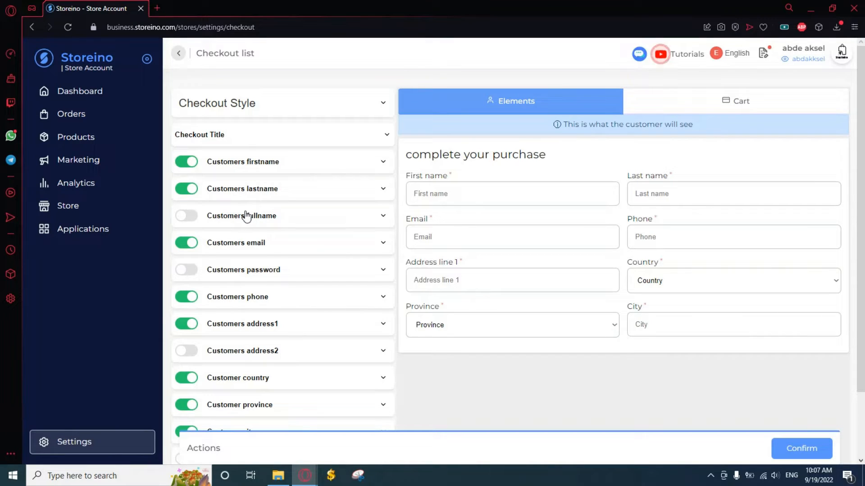
Step: Try replacing the customer first name and last name fields with a single full name field
left_click(188, 218)
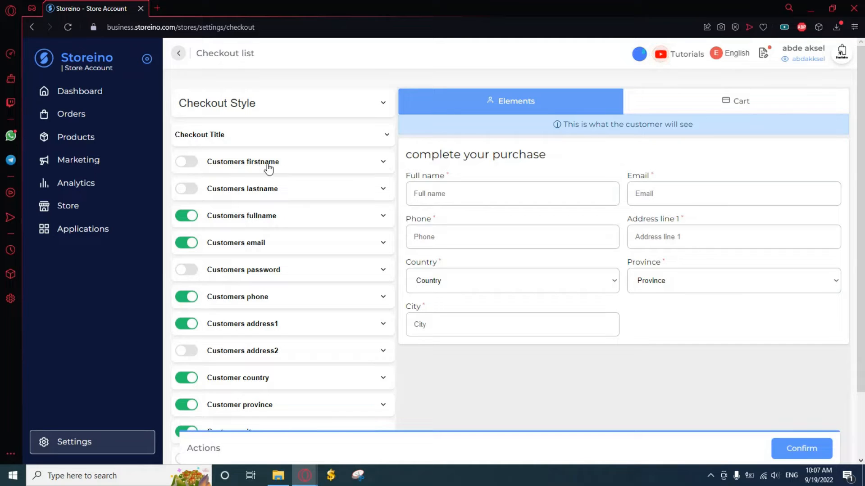
left_click(184, 162)
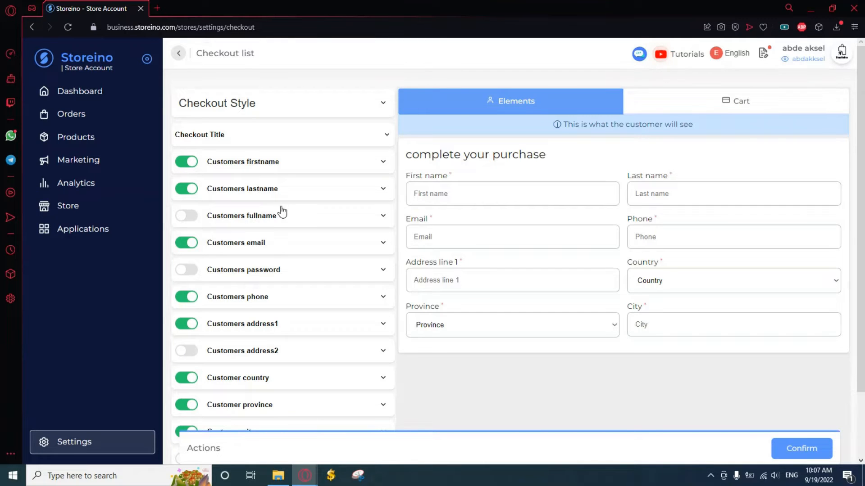
Step: Review the customer email field's advanced options and make the field optional on the checkout form
scroll(279, 189, "down", 2)
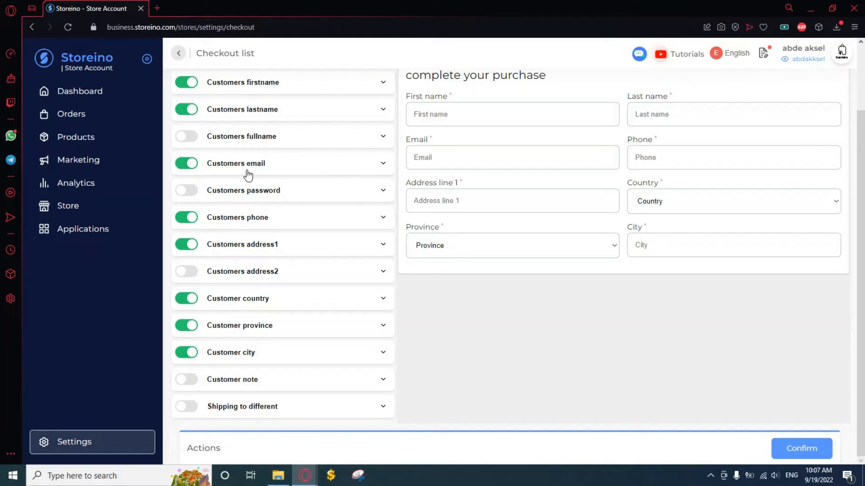
left_click(347, 169)
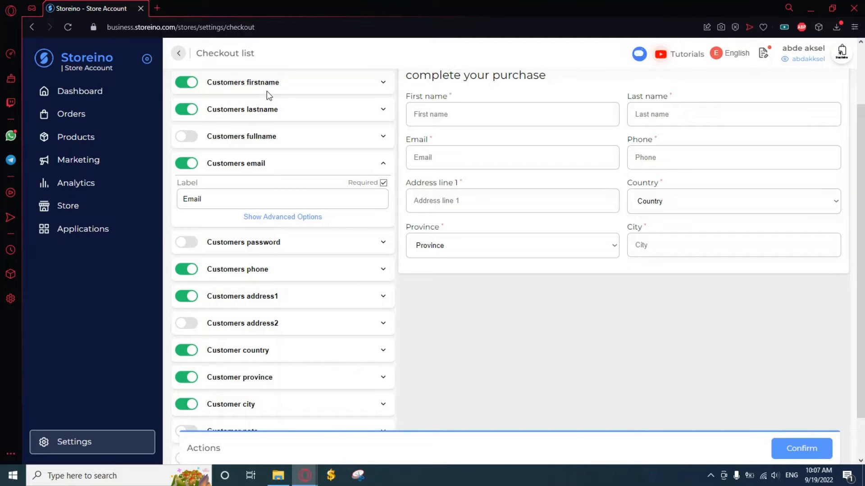
scroll(293, 367, "down", 1)
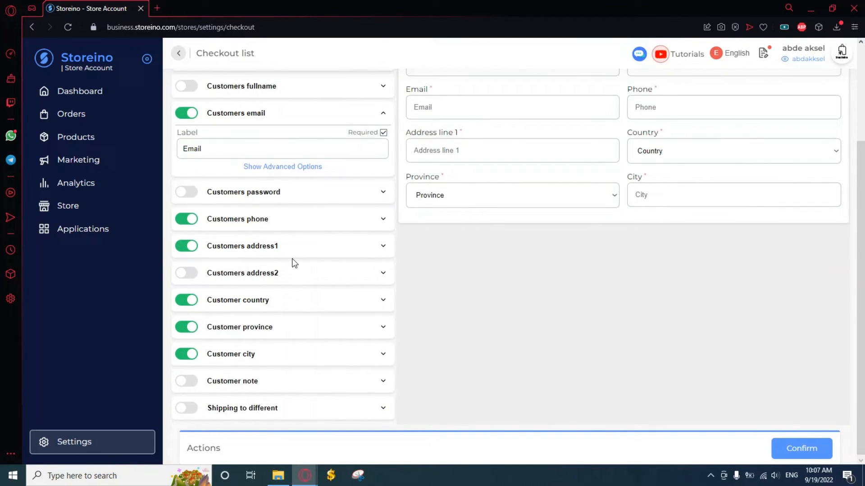
scroll(294, 263, "up", 3)
scroll(282, 298, "down", 1)
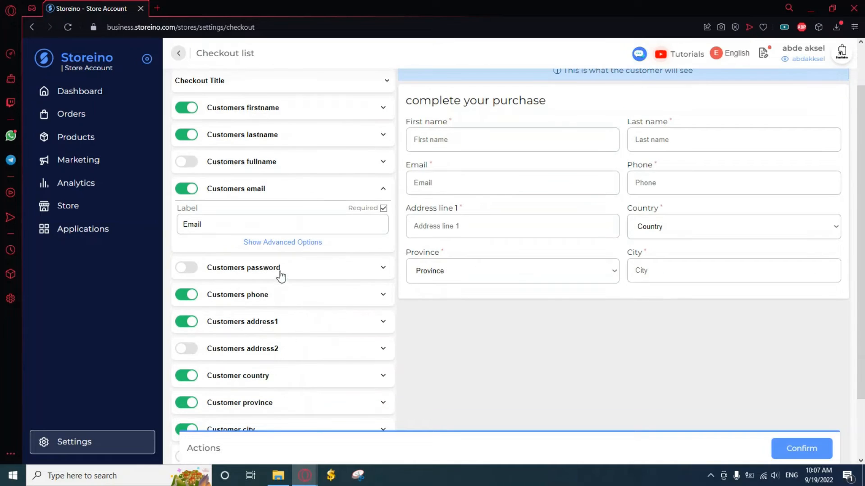
left_click(288, 243)
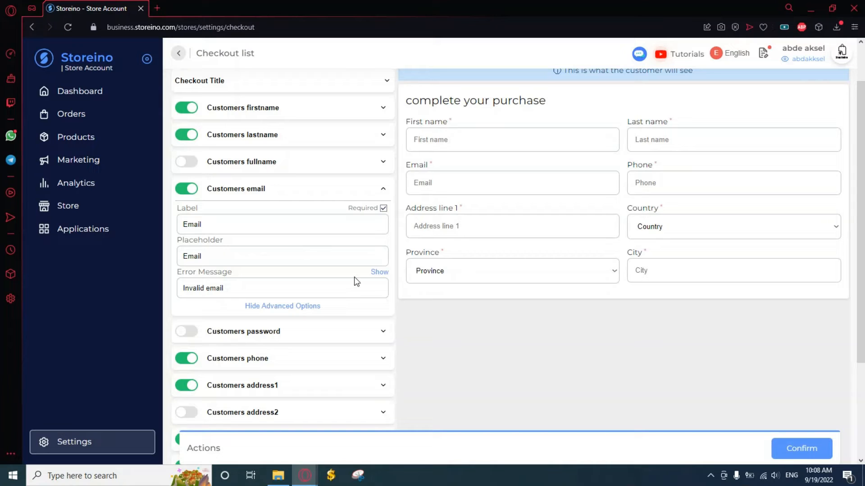
left_click(287, 308)
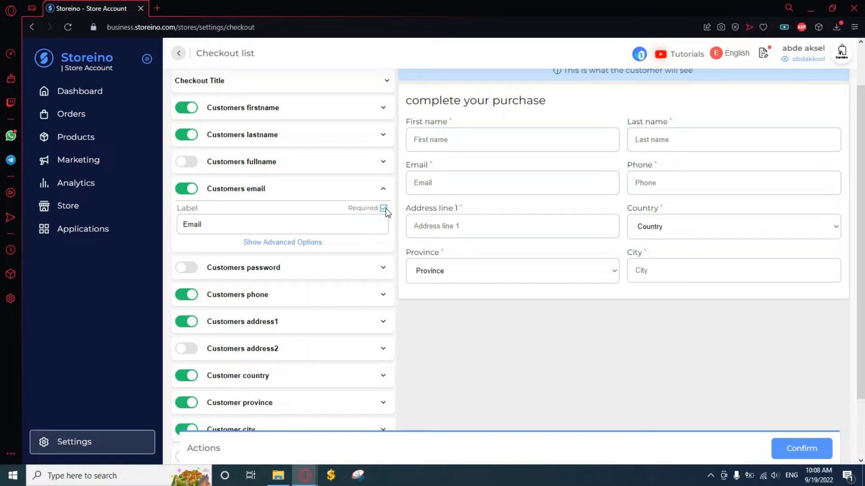
left_click(383, 208)
left_click(358, 190)
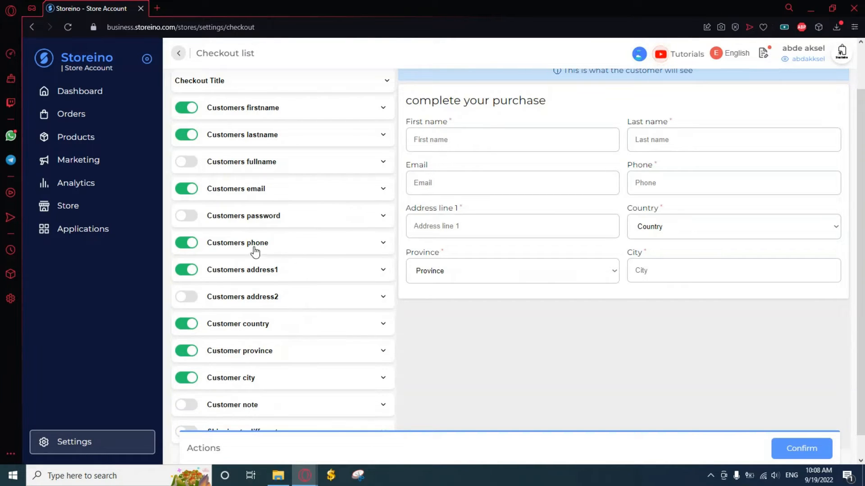
Step: Review the settings of the customer password and customer phone fields
left_click(247, 218)
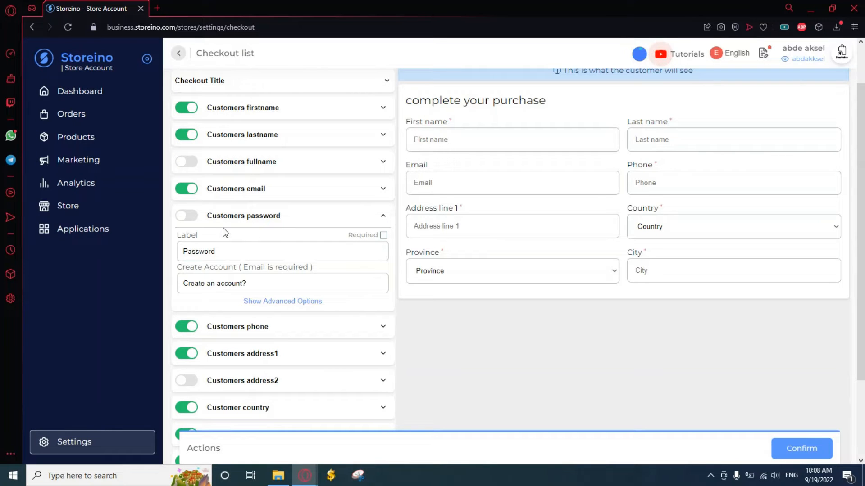
left_click(274, 222)
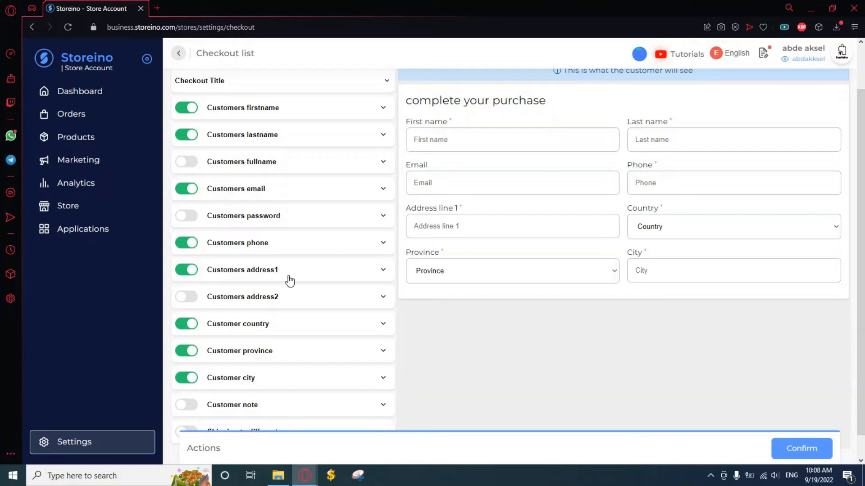
scroll(288, 277, "up", 1)
scroll(288, 278, "down", 2)
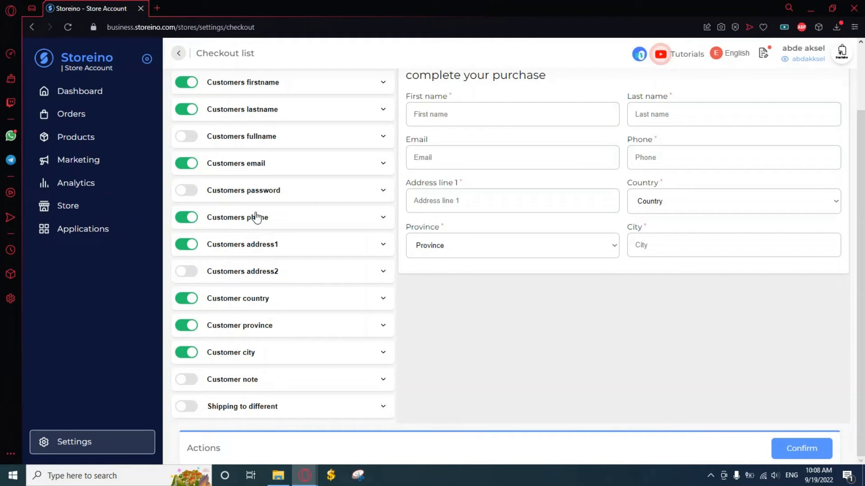
left_click(265, 225)
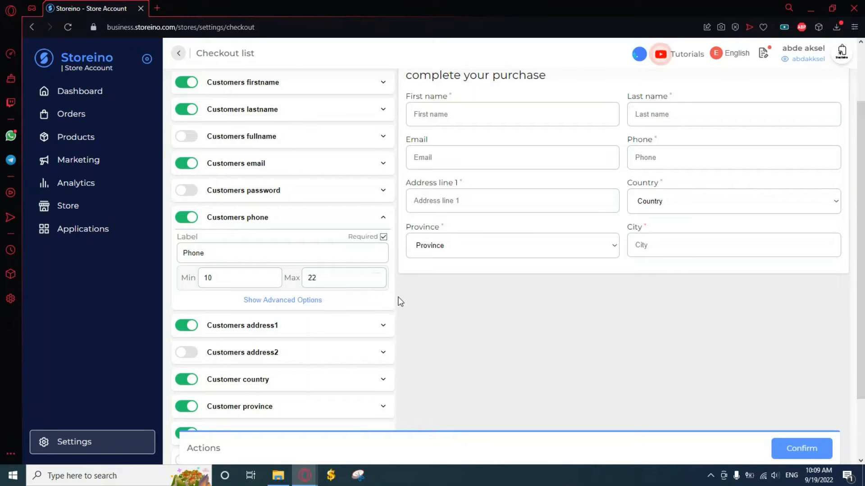
left_click(347, 217)
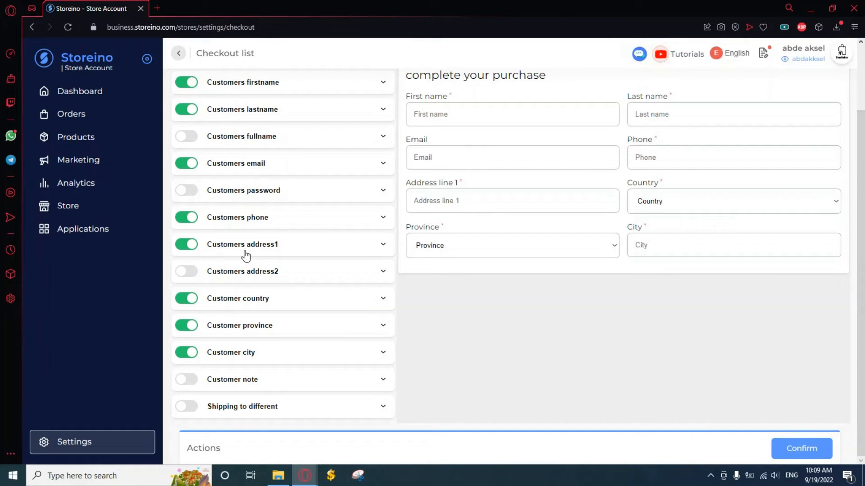
Step: Try adding the second address line to the checkout form
left_click(193, 280)
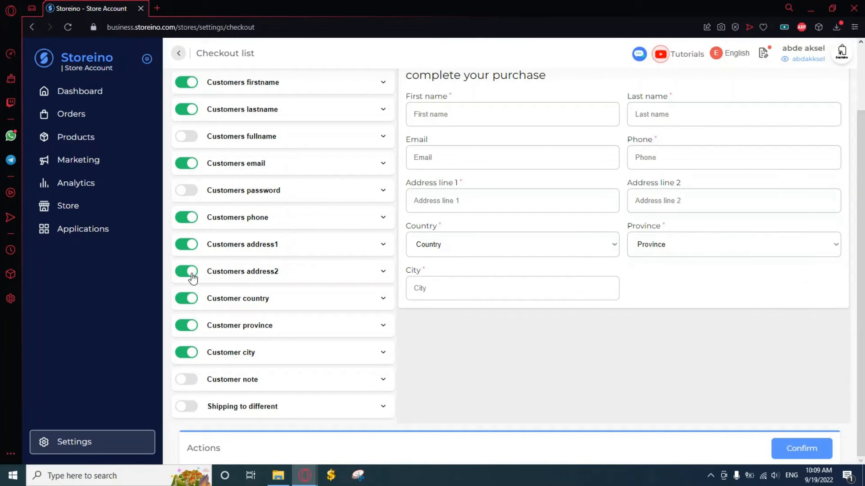
left_click(193, 279)
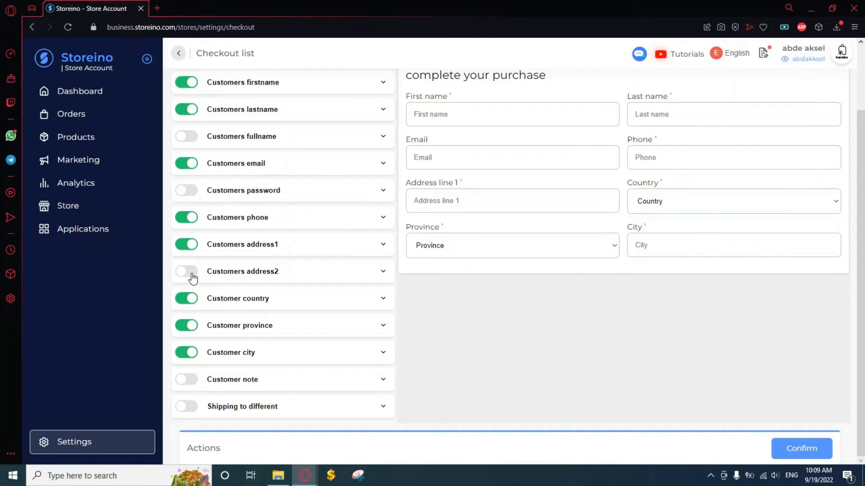
Step: Review the label, required and advanced options of the customer address 1 field
left_click(293, 249)
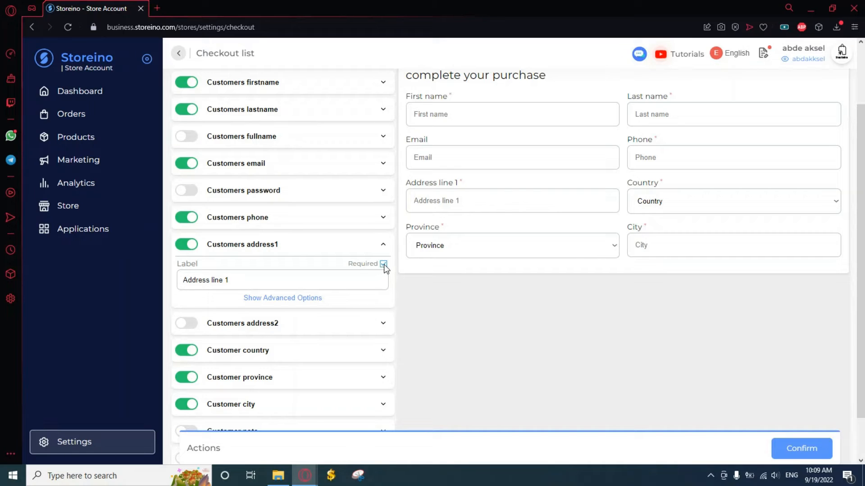
left_click(283, 299)
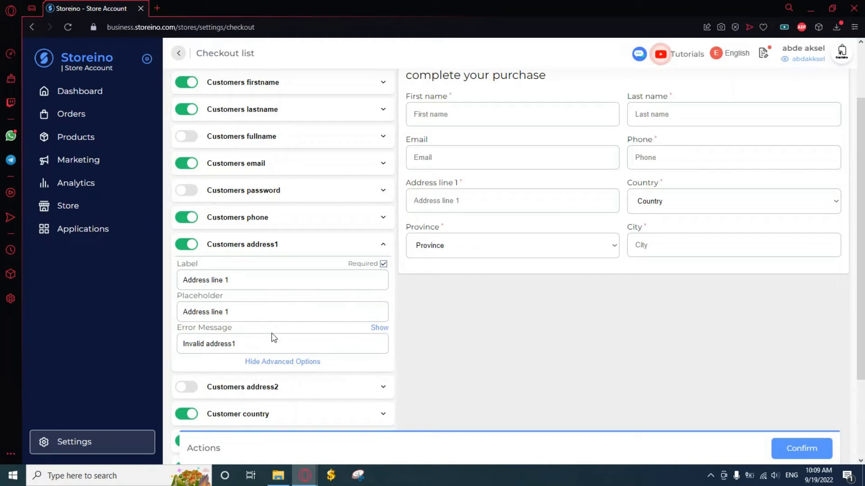
left_click(278, 361)
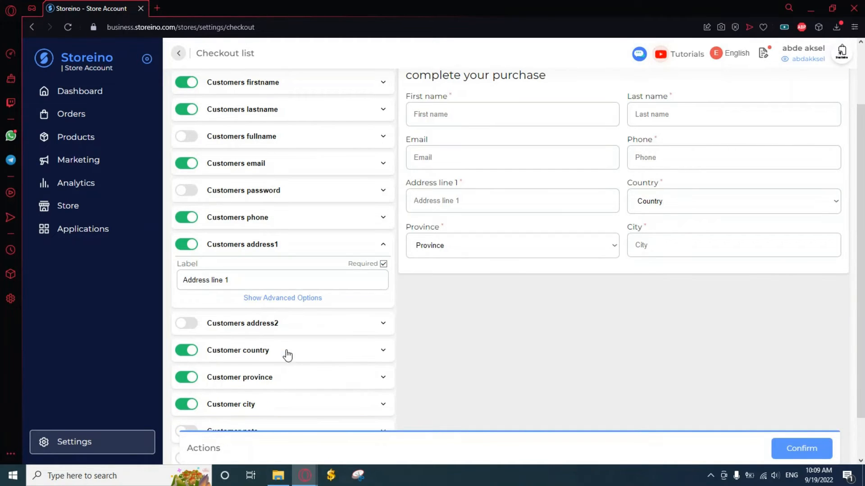
left_click(342, 248)
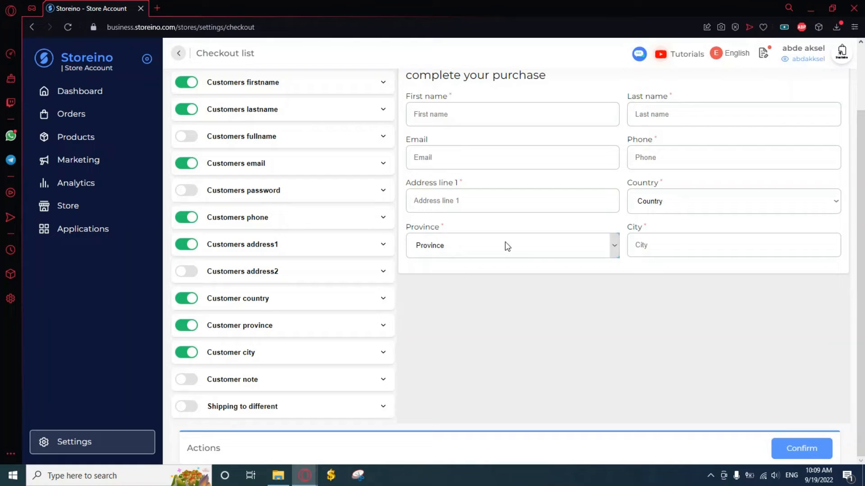
Step: Examine the options in the Province and Country lists of the checkout form preview
left_click(524, 247)
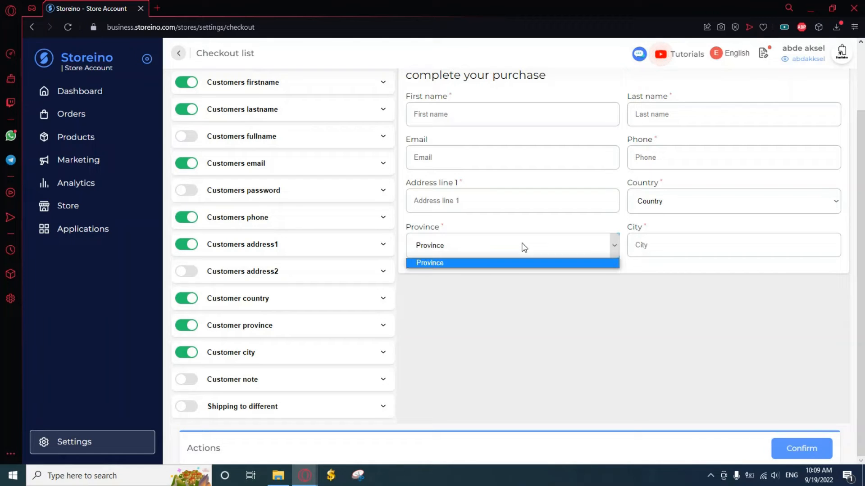
left_click(699, 196)
left_click(699, 198)
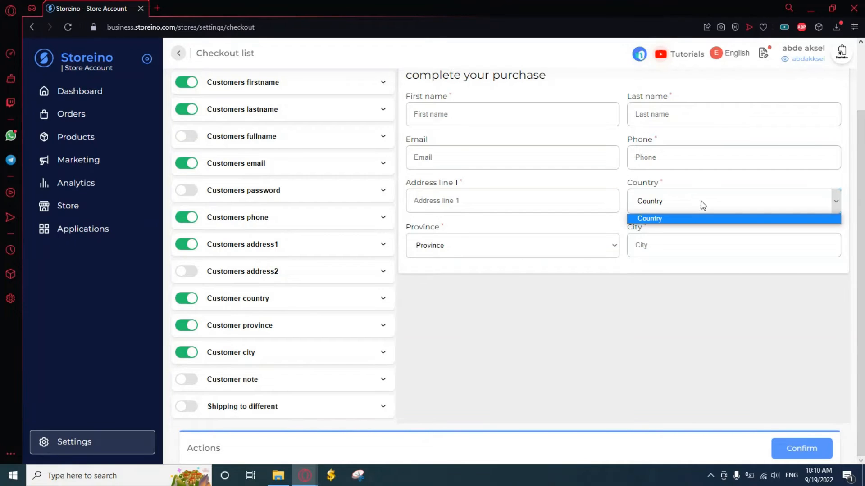
left_click(523, 241)
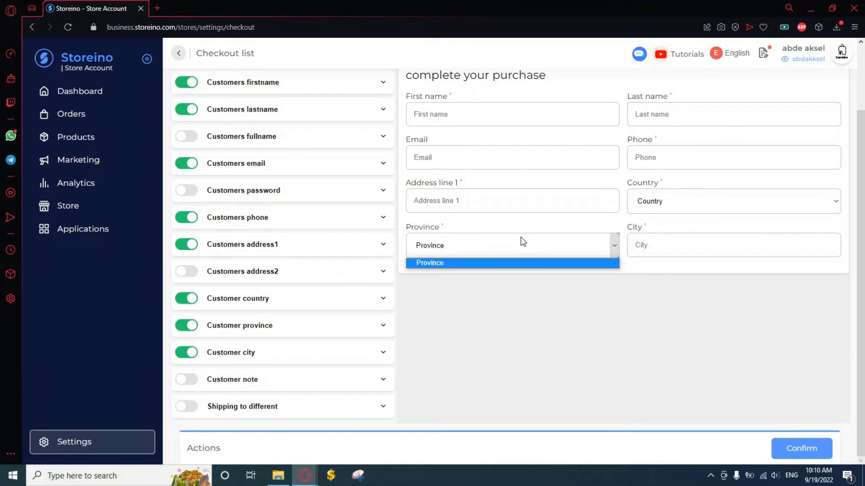
left_click(695, 198)
left_click(646, 289)
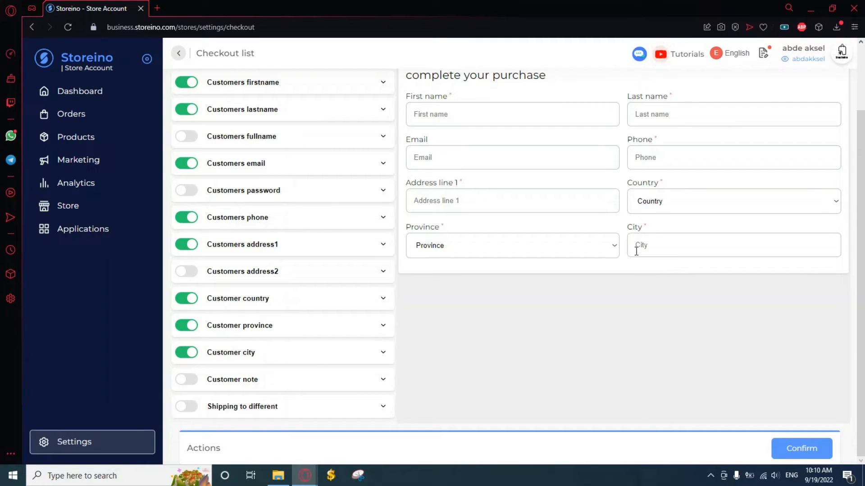
Step: Disable city writing for the customer city field and check the resulting City list in the preview
left_click(299, 357)
scroll(288, 333, "down", 1)
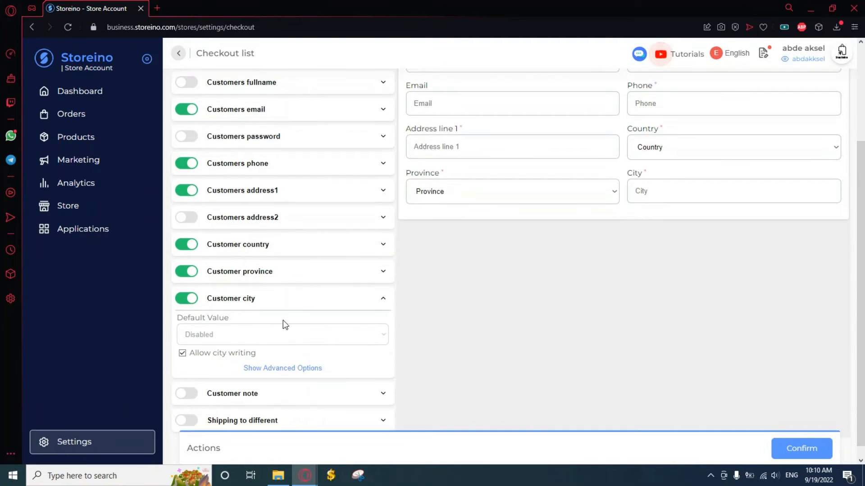
left_click(183, 353)
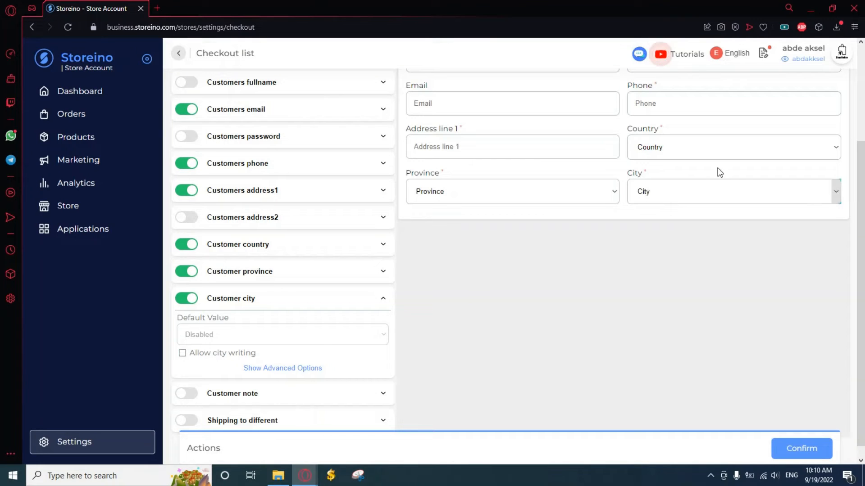
left_click(662, 193)
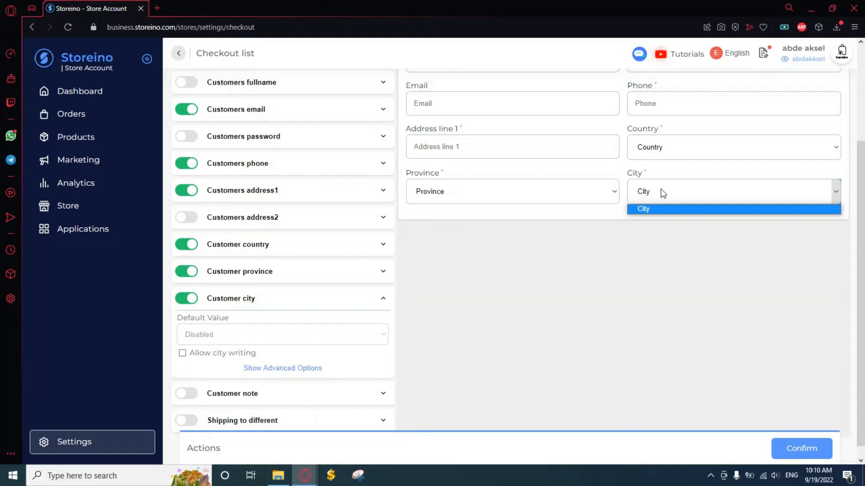
left_click(287, 301)
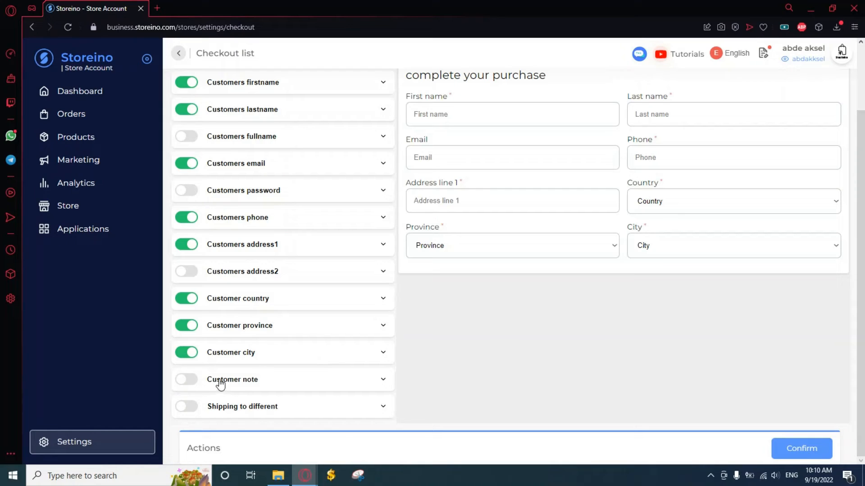
Step: Enable the customer note field on the checkout form, keeping the label "Your note"
left_click(243, 380)
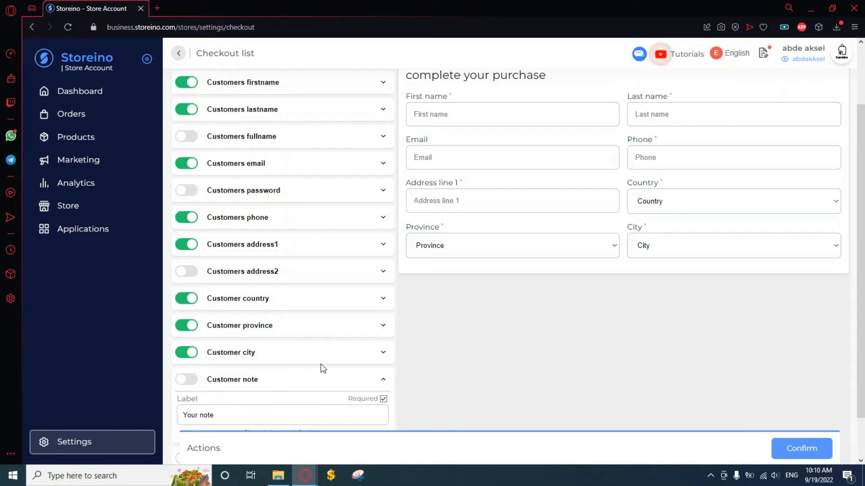
scroll(325, 363, "down", 1)
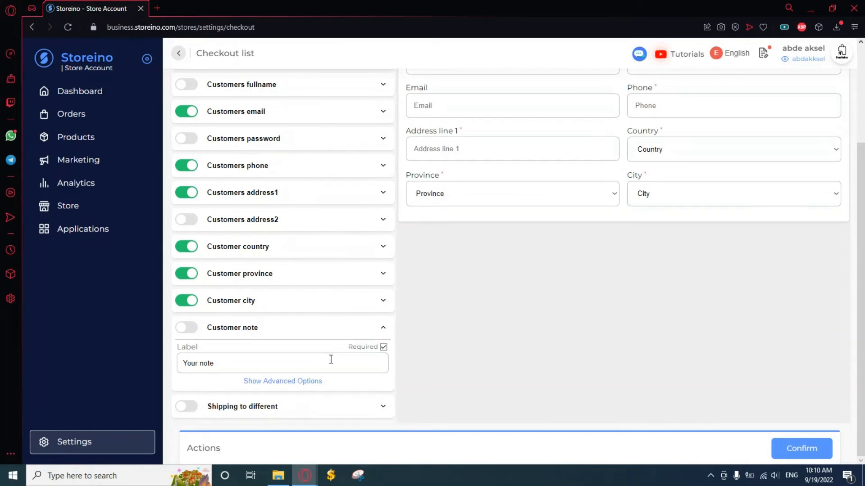
left_click(185, 333)
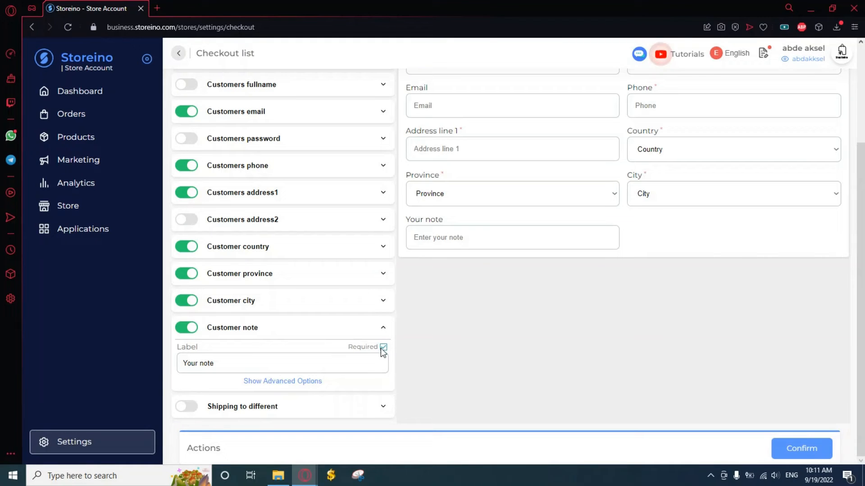
left_click(330, 332)
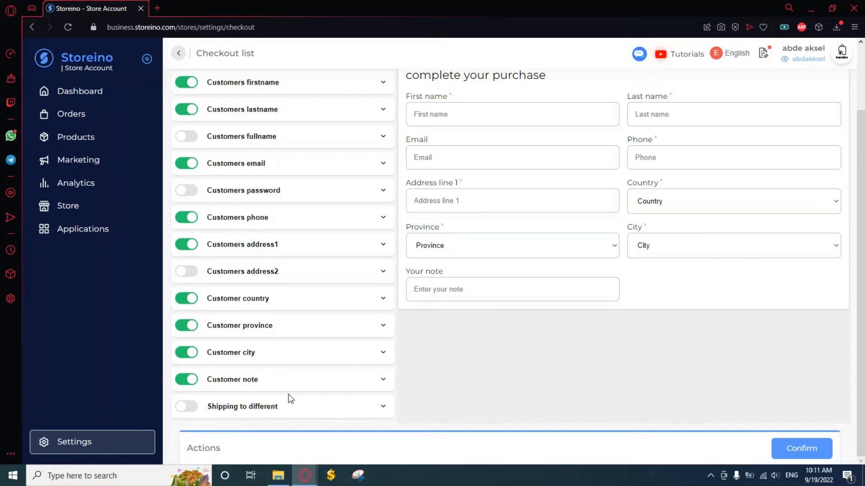
Step: Enable the option to ship to a different address and open the checkout's cart settings
left_click(187, 409)
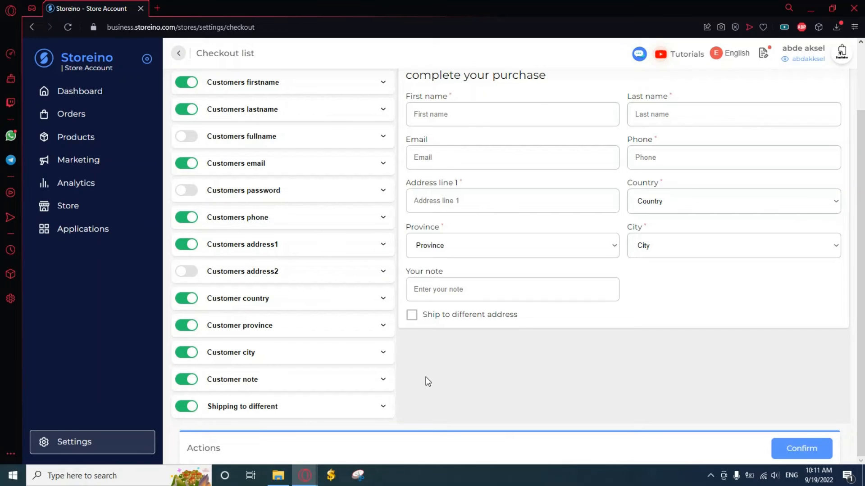
scroll(425, 377, "up", 2)
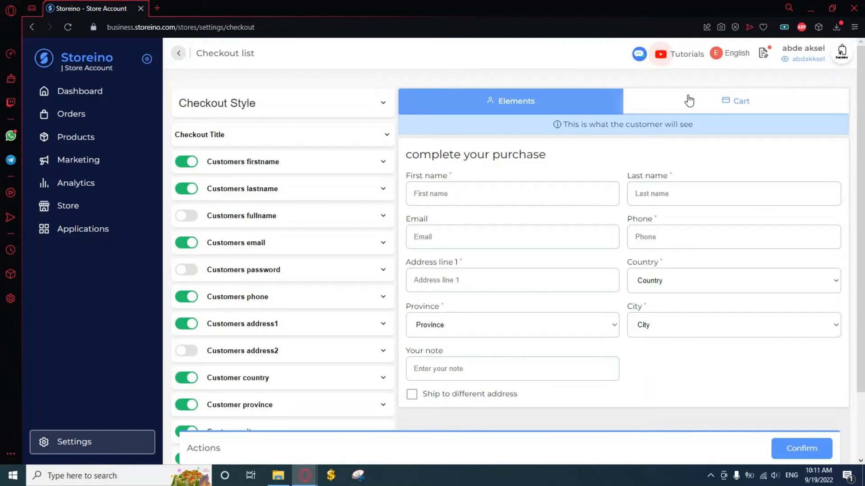
left_click(729, 99)
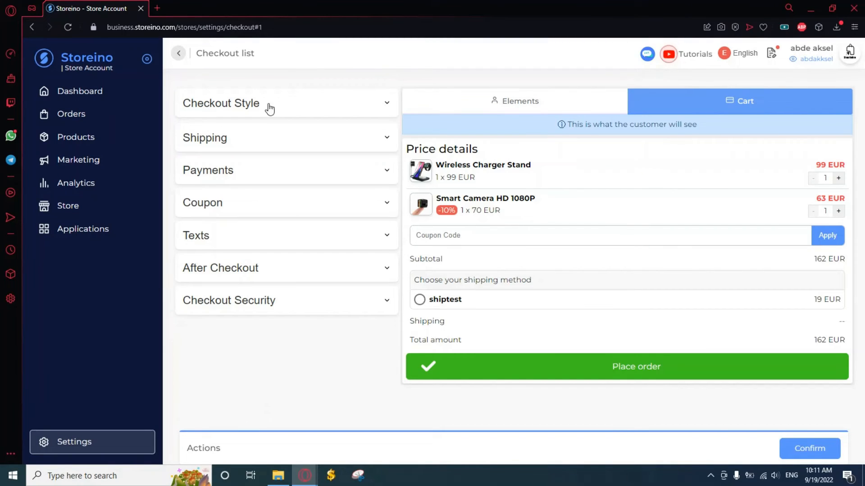
Step: Try the pink and black checkout style presets on the cart and reapply the white preset with the green button
left_click(300, 107)
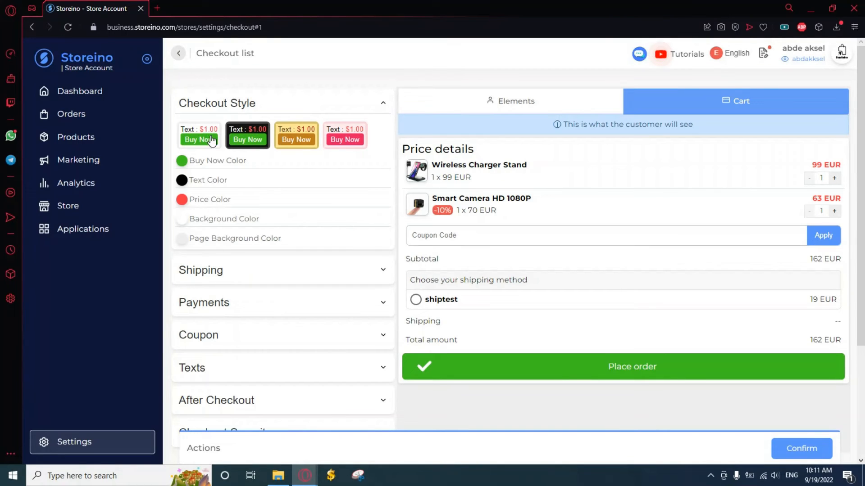
left_click(354, 140)
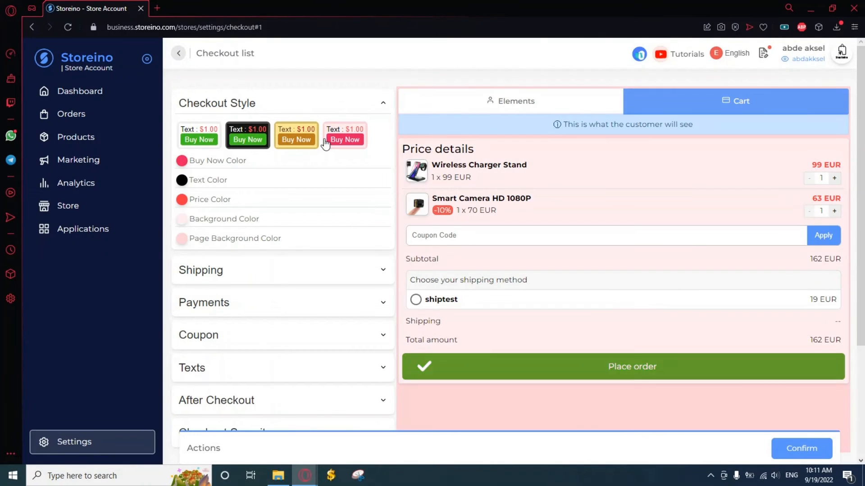
left_click(247, 138)
left_click(199, 139)
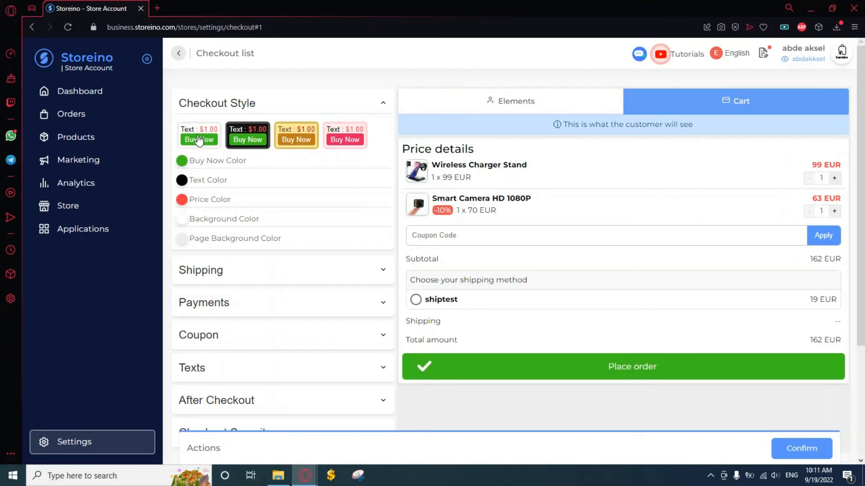
left_click(342, 112)
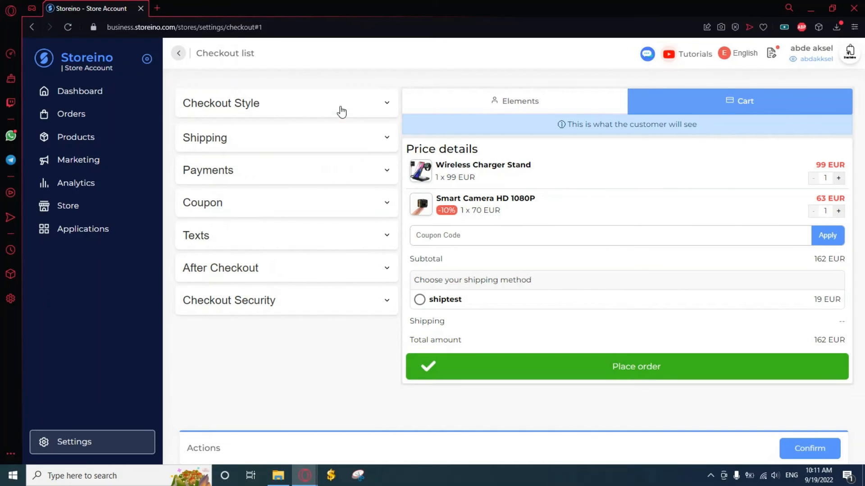
Step: Try a fixed shipping price of 10, enable free delivery from 250, and turn the fixed shipping price back off
left_click(235, 150)
left_click(243, 144)
left_click(244, 144)
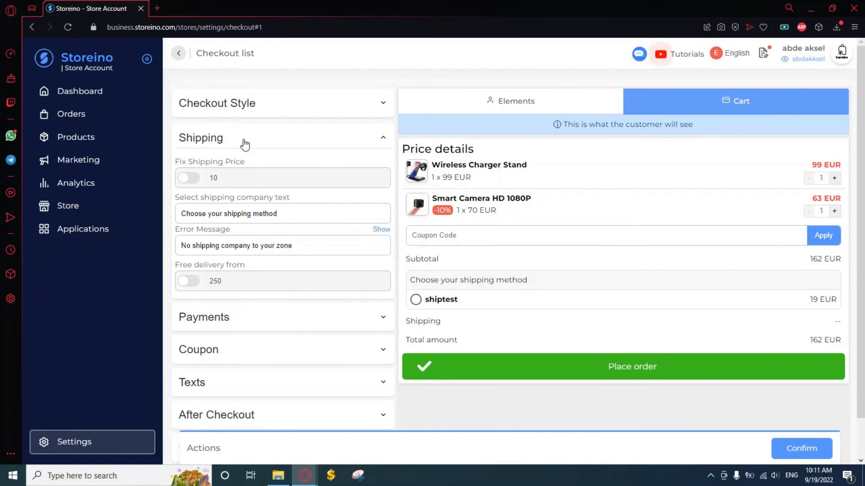
right_click(243, 141)
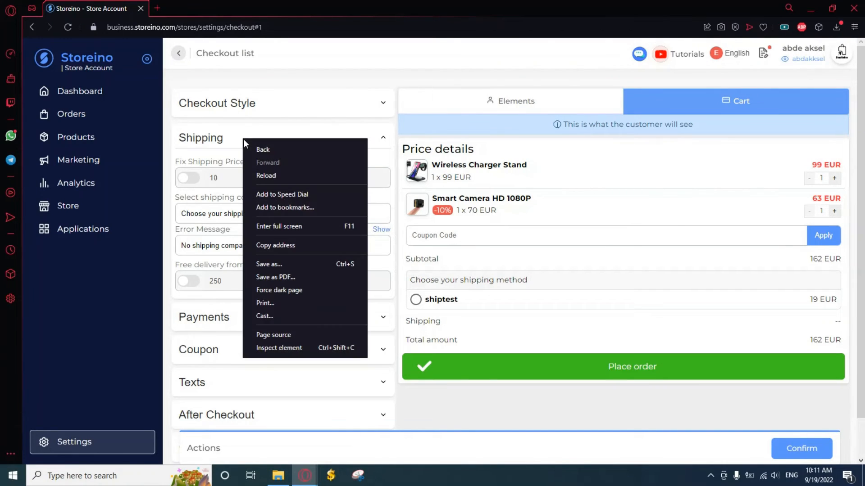
left_click(330, 54)
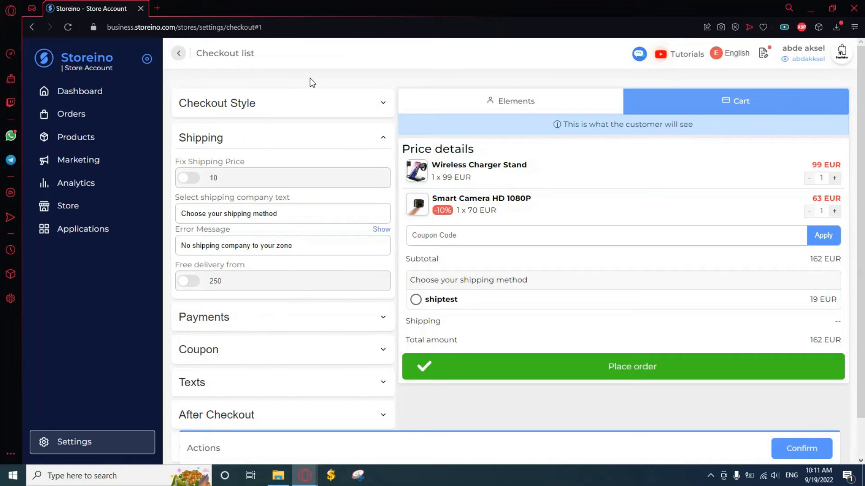
left_click(192, 180)
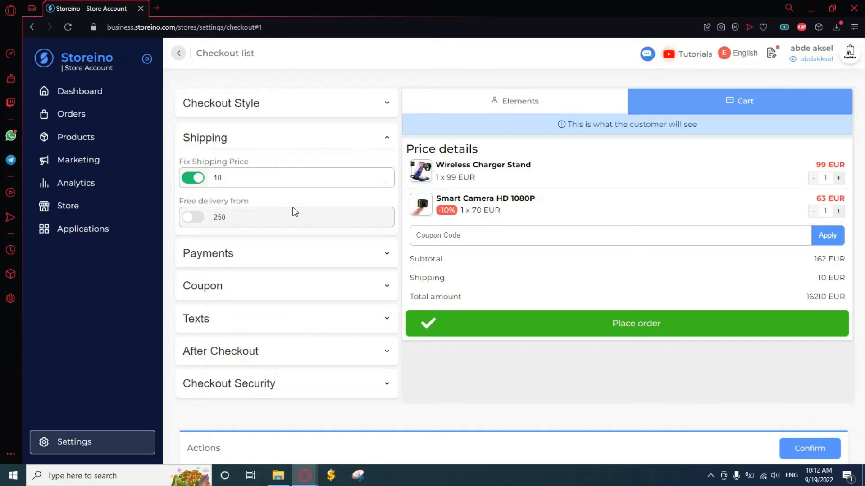
left_click(198, 220)
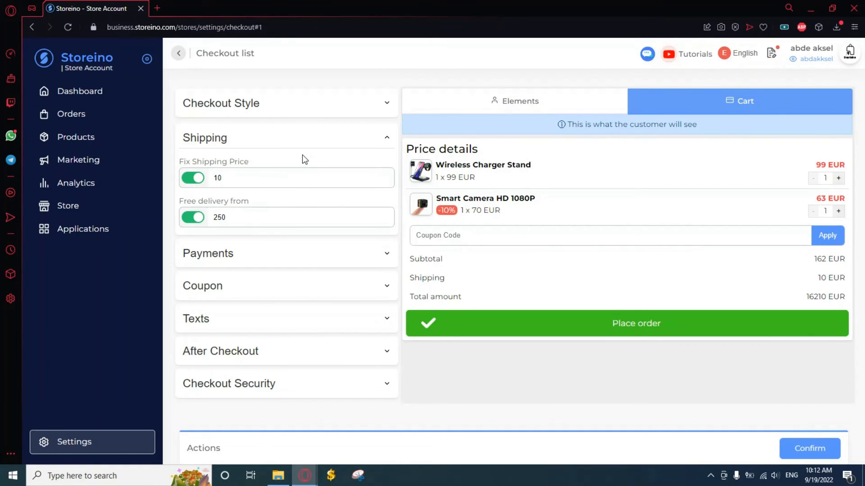
left_click(193, 182)
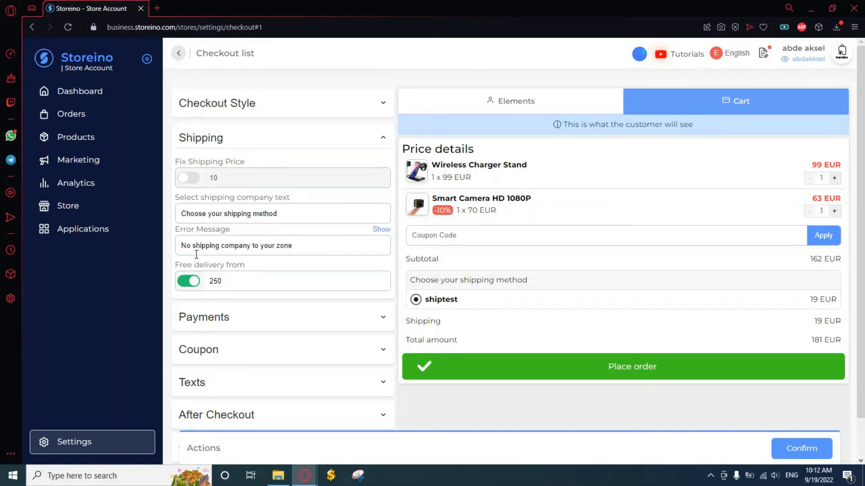
left_click(290, 145)
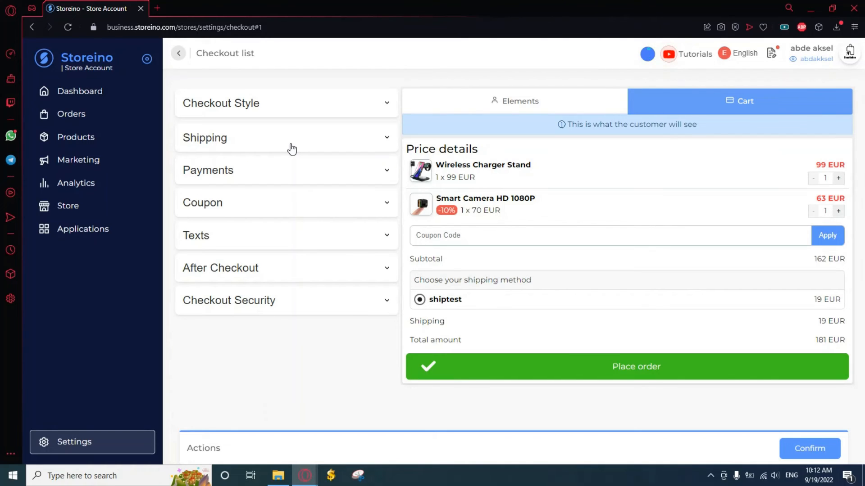
Step: Try "Let the customer choose" and PayPal as the default payment method, and set it back to CashOnDelivery
left_click(288, 178)
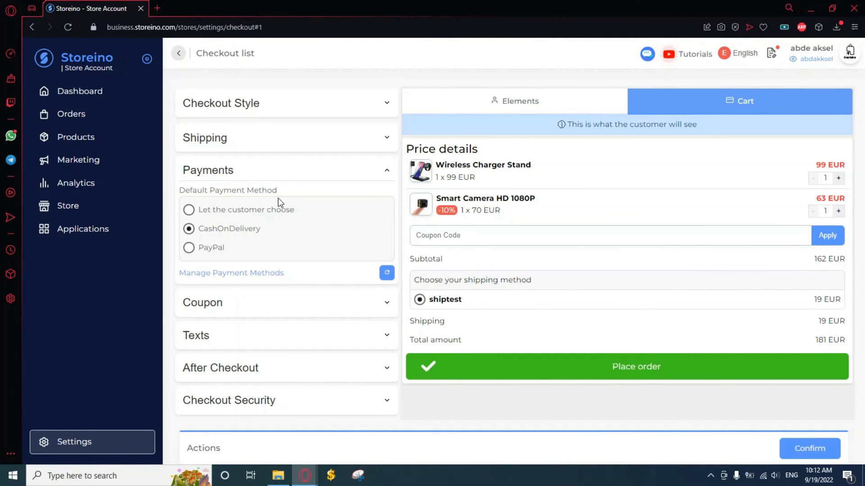
left_click(213, 214)
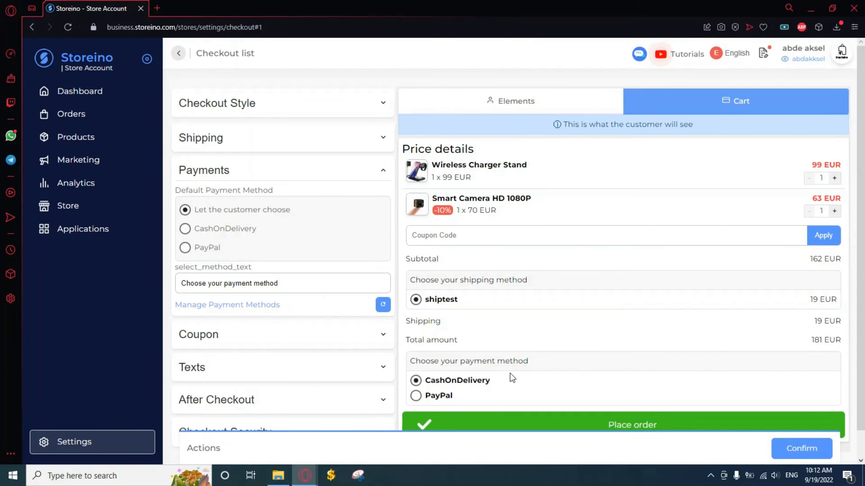
scroll(545, 339, "down", 1)
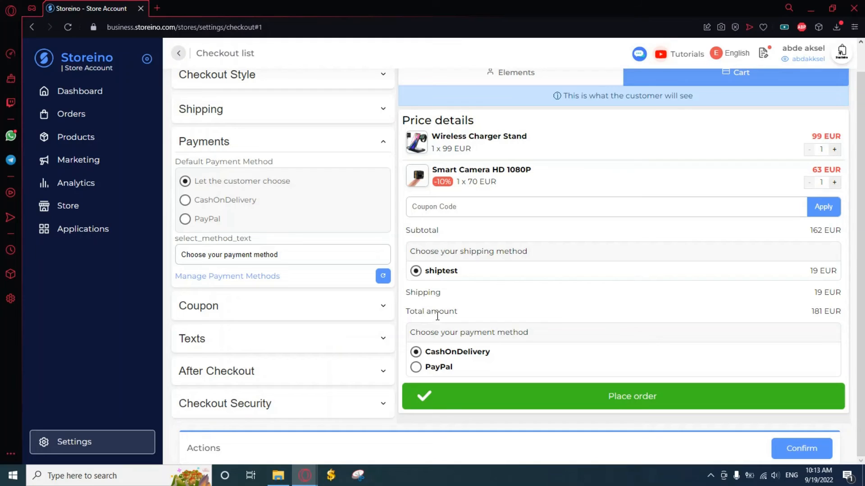
left_click(210, 221)
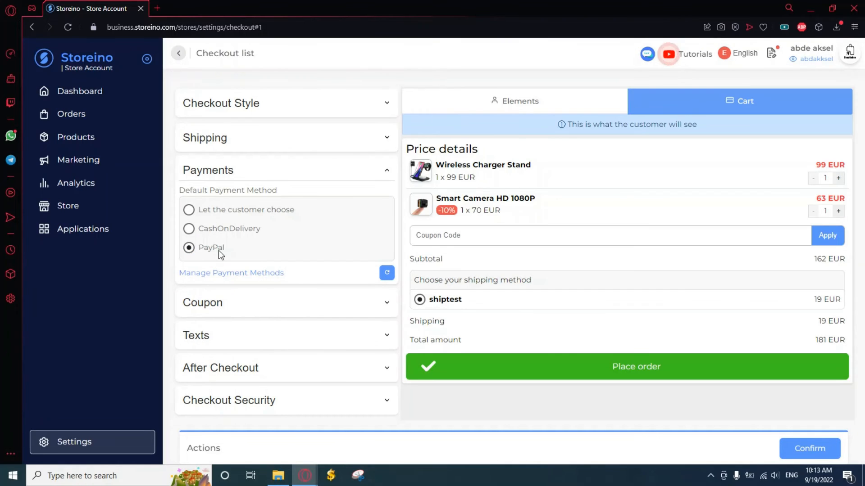
left_click(248, 230)
left_click(299, 172)
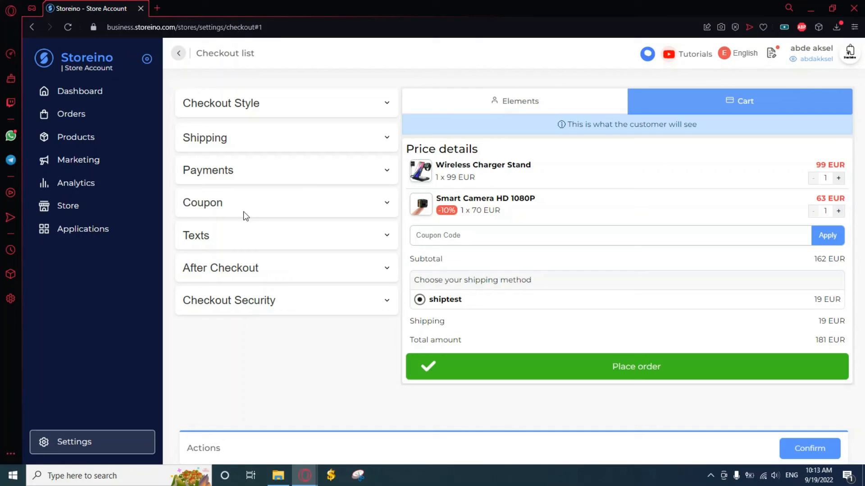
Step: Turn the cart's coupon code field off and back on in the coupon settings
left_click(204, 207)
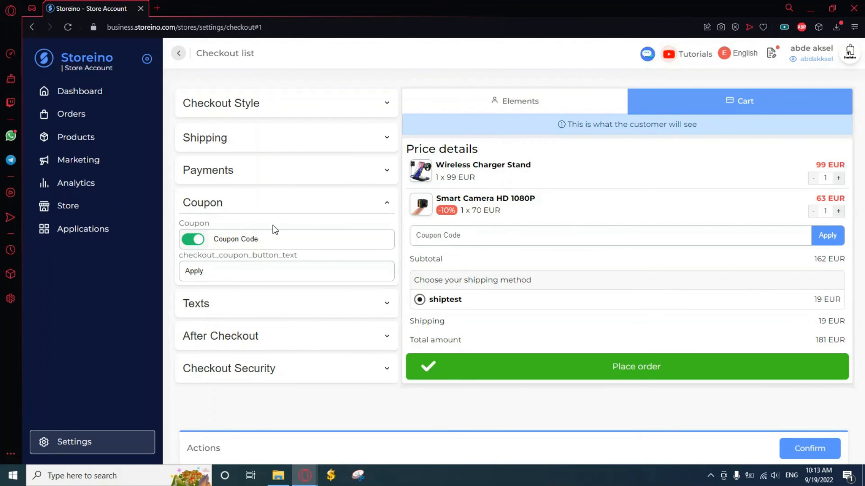
left_click(193, 239)
left_click(200, 243)
left_click(255, 209)
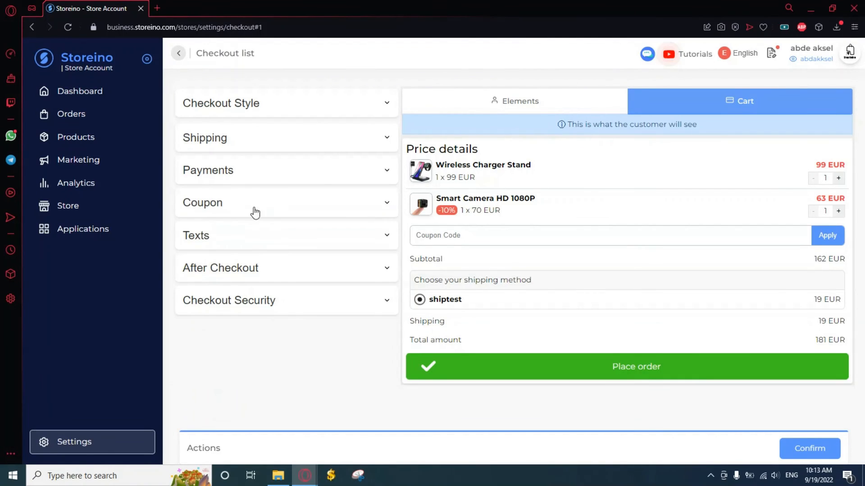
Step: Review the cart's text labels for products list, subtotal, discount, shipping, total amount and place order
left_click(222, 245)
scroll(310, 287, "down", 1)
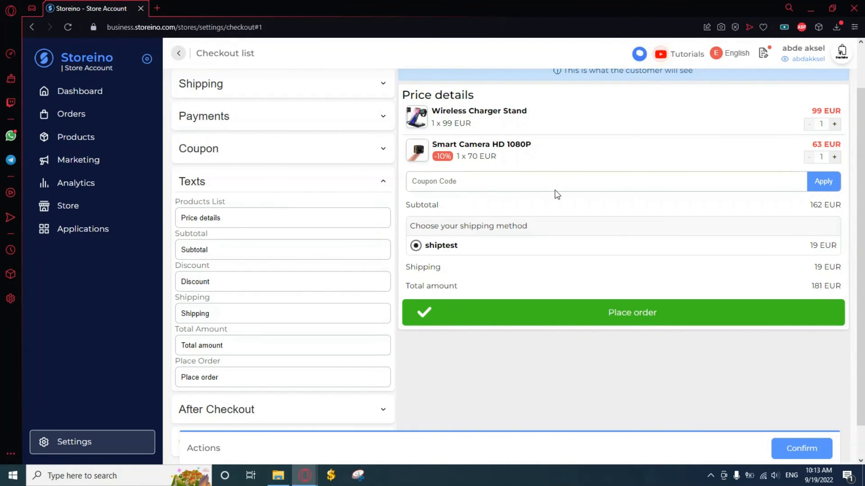
scroll(596, 288, "up", 1)
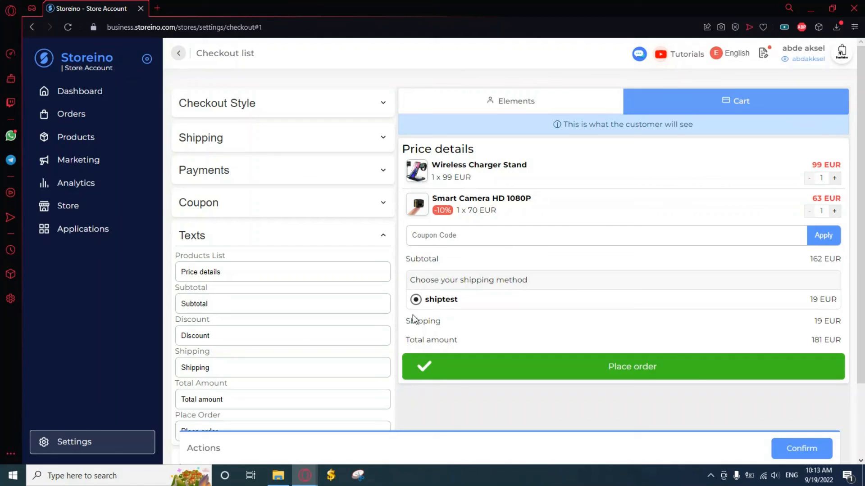
Step: Go through the editable products list, subtotal and discount labels of the cart, and close the text settings
scroll(285, 301, "down", 2)
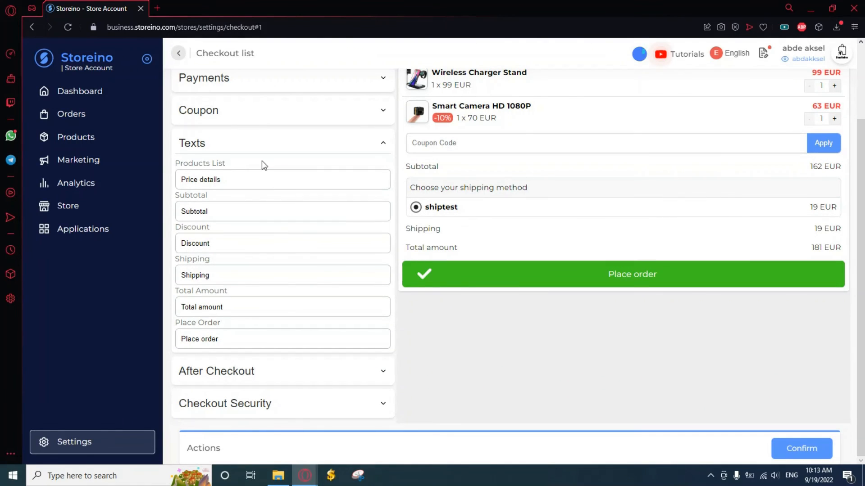
left_click(251, 179)
left_click(257, 215)
left_click(267, 249)
left_click(225, 145)
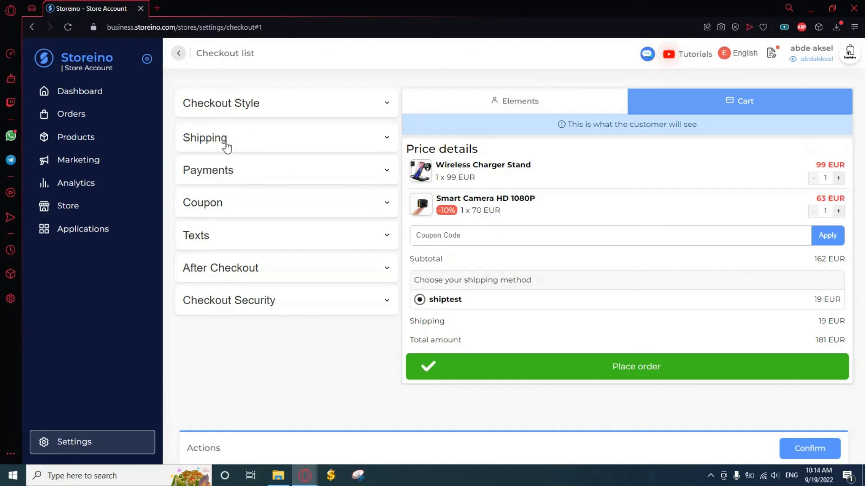
Step: Check the preview and upsell page options for after checkout, and enable Show Captcha in the checkout security settings
left_click(277, 274)
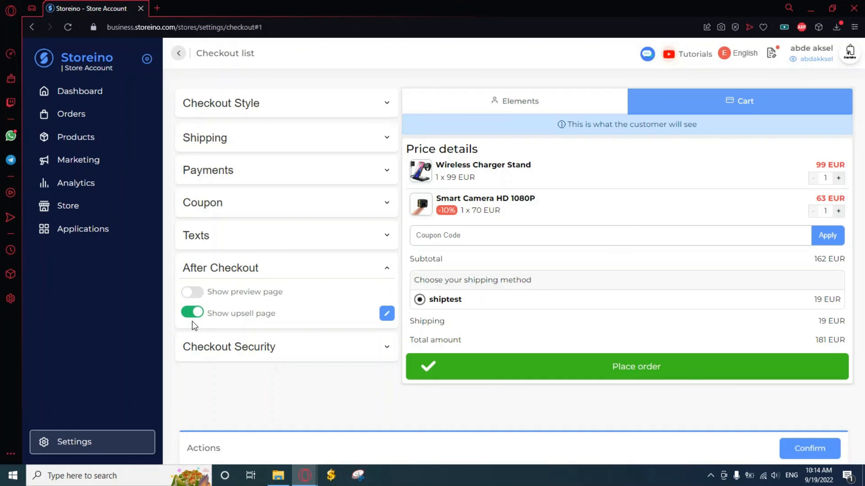
left_click(275, 271)
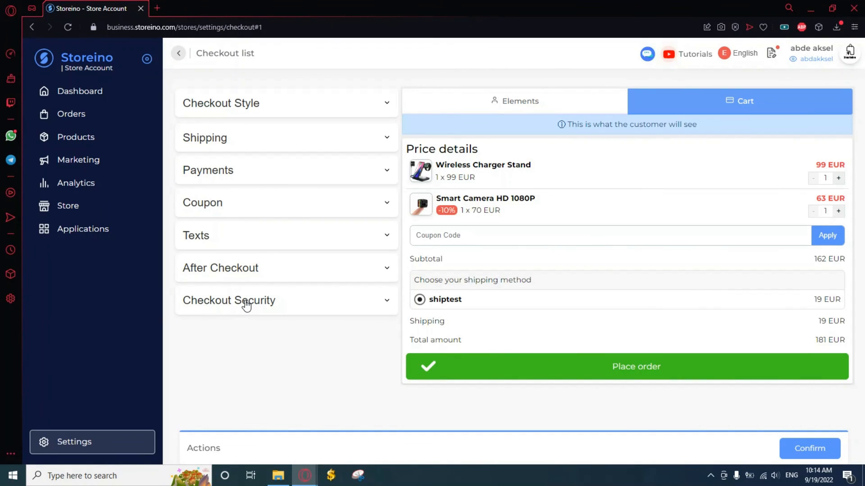
left_click(245, 304)
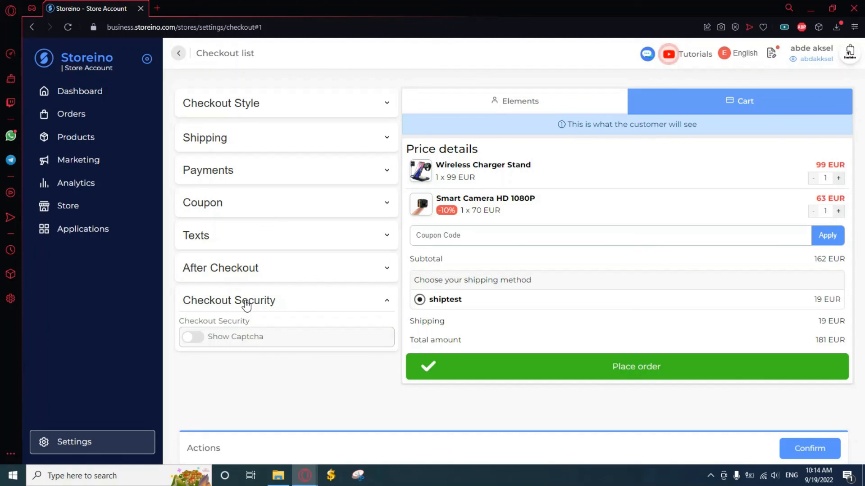
left_click(194, 342)
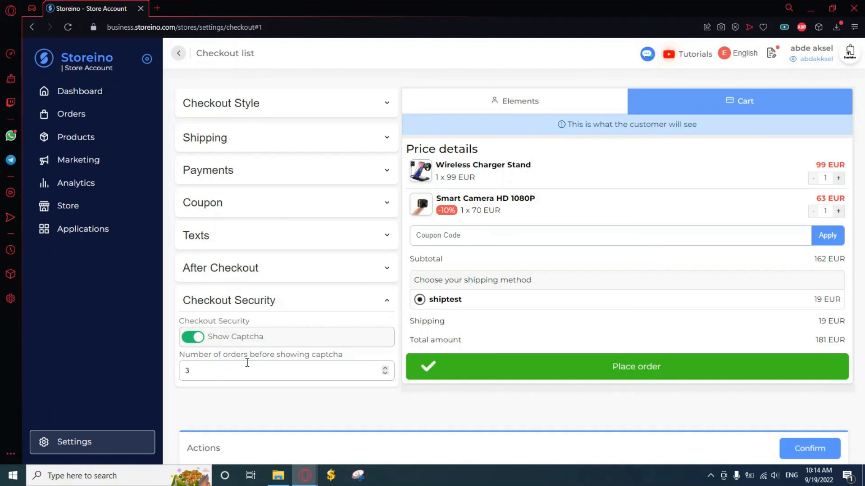